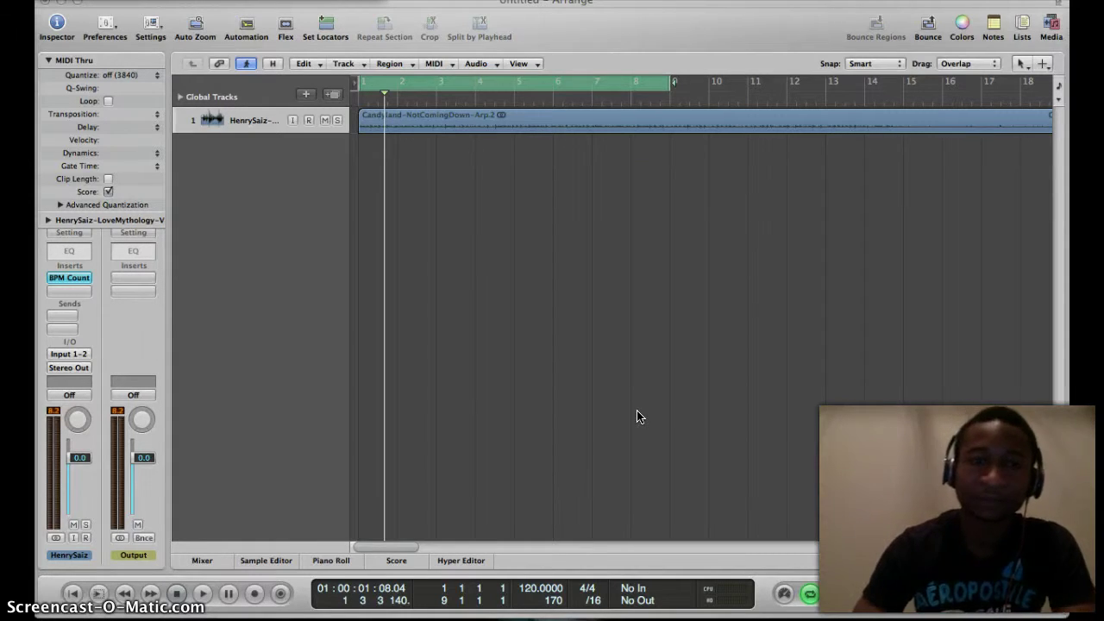
Collapse the Inspector's region parameters, then play the Candyland arp loop from bar 1
{"action": "left_click", "coordinate": [598, 389]}
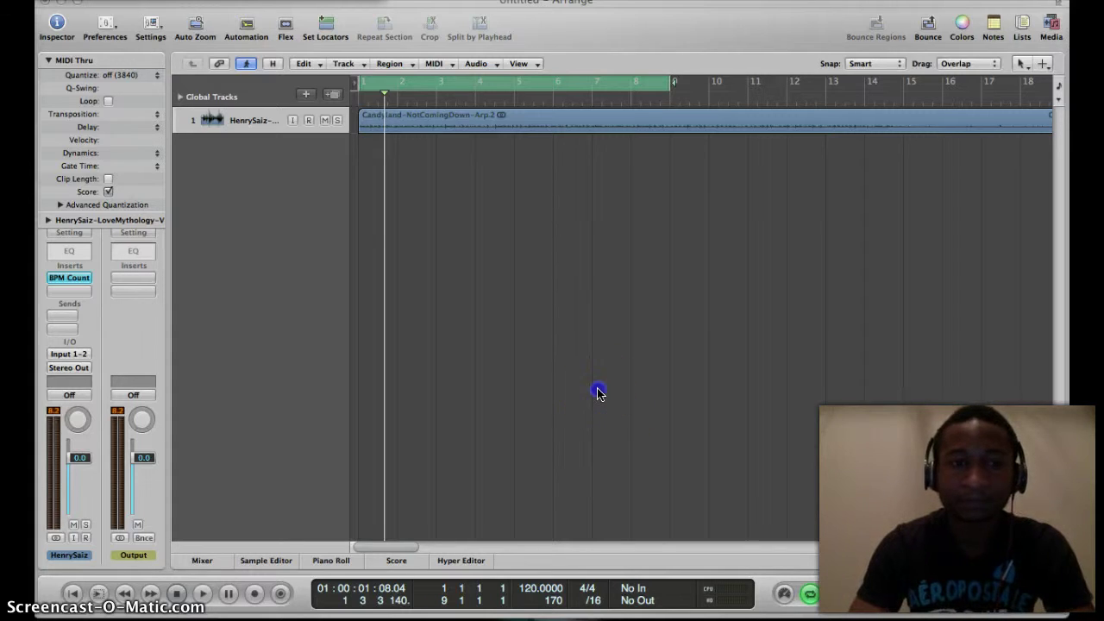
{"action": "left_click", "coordinate": [49, 60]}
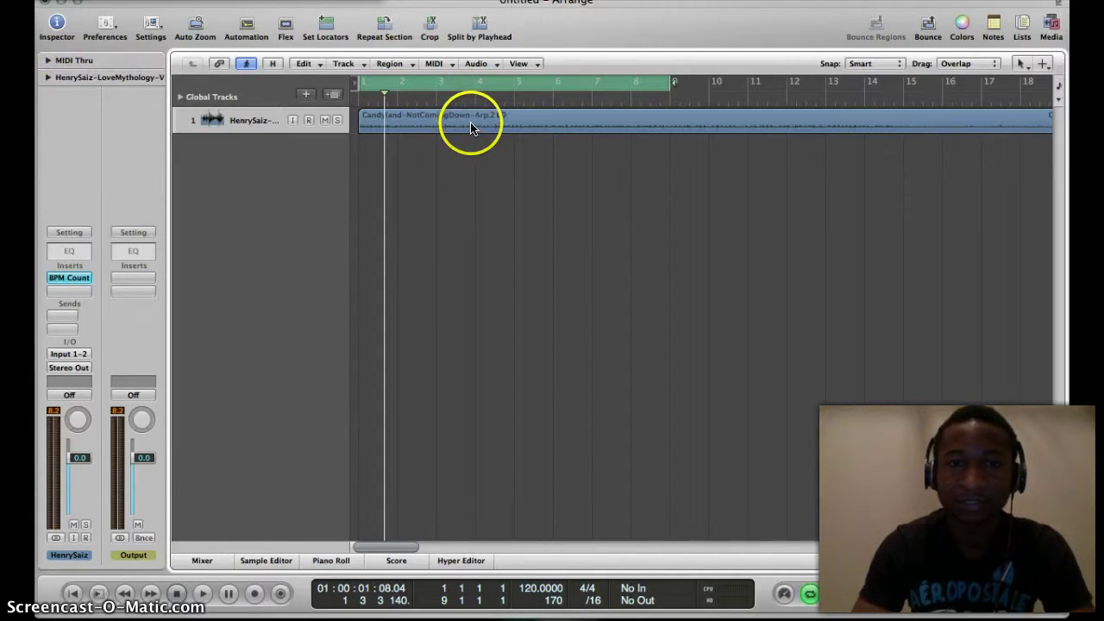
{"action": "left_click", "coordinate": [383, 101]}
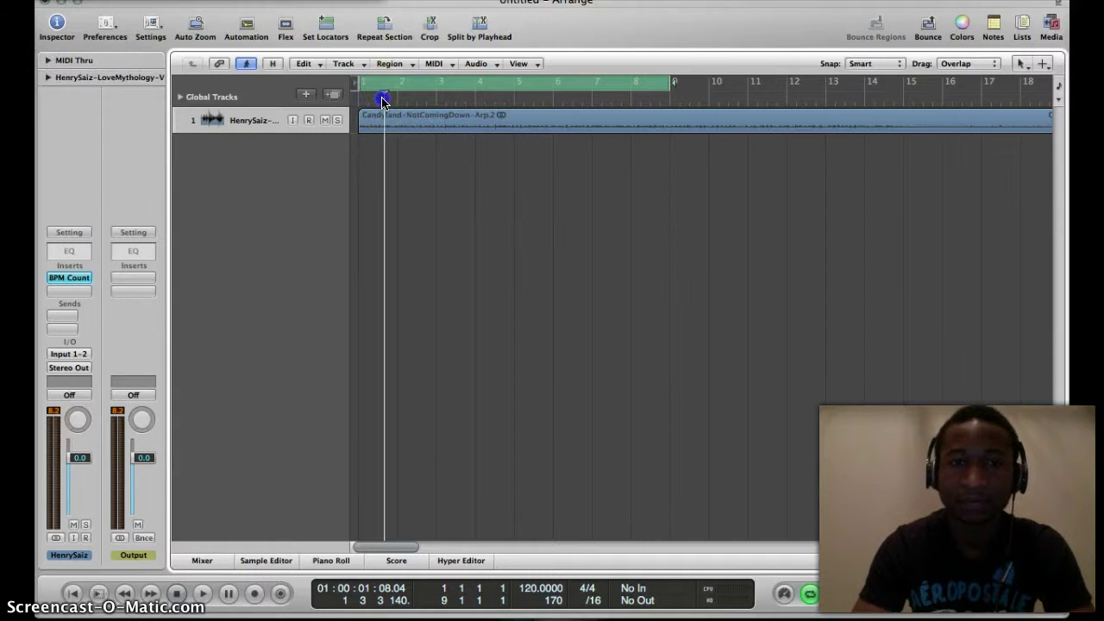
{"action": "left_click_drag", "start_coordinate": [383, 101], "coordinate": [357, 100]}
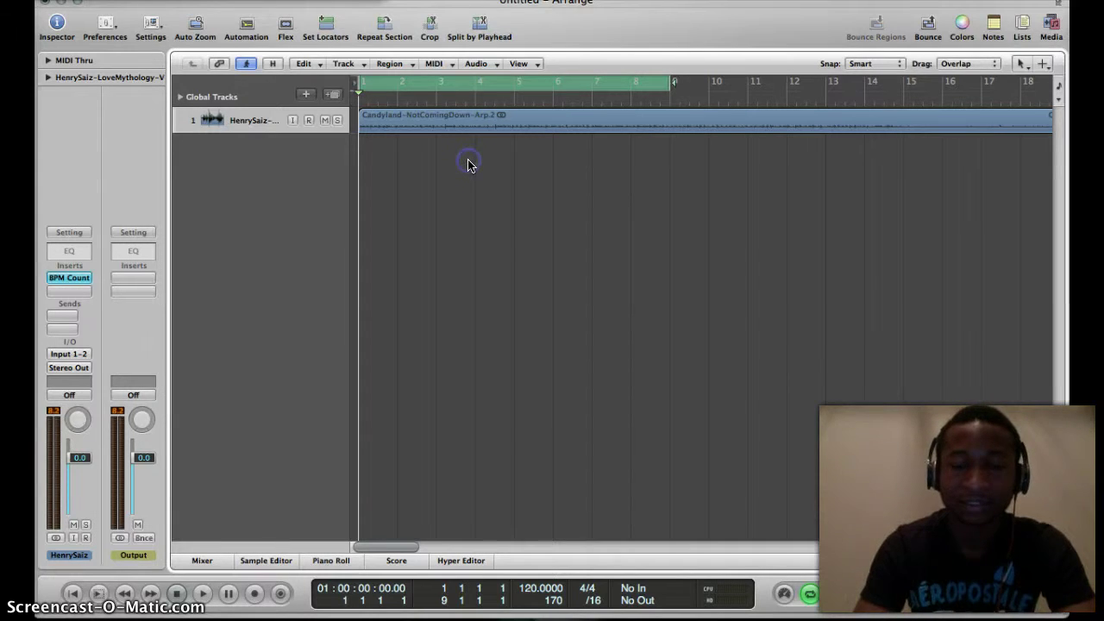
{"action": "key", "text": "space"}
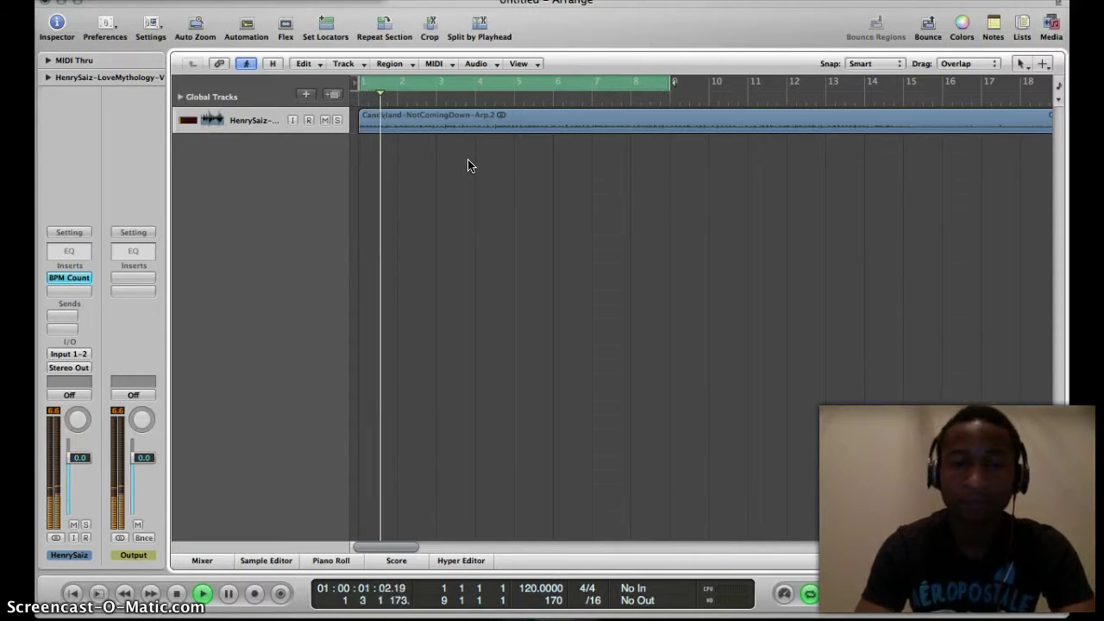
{"action": "key", "text": "space"}
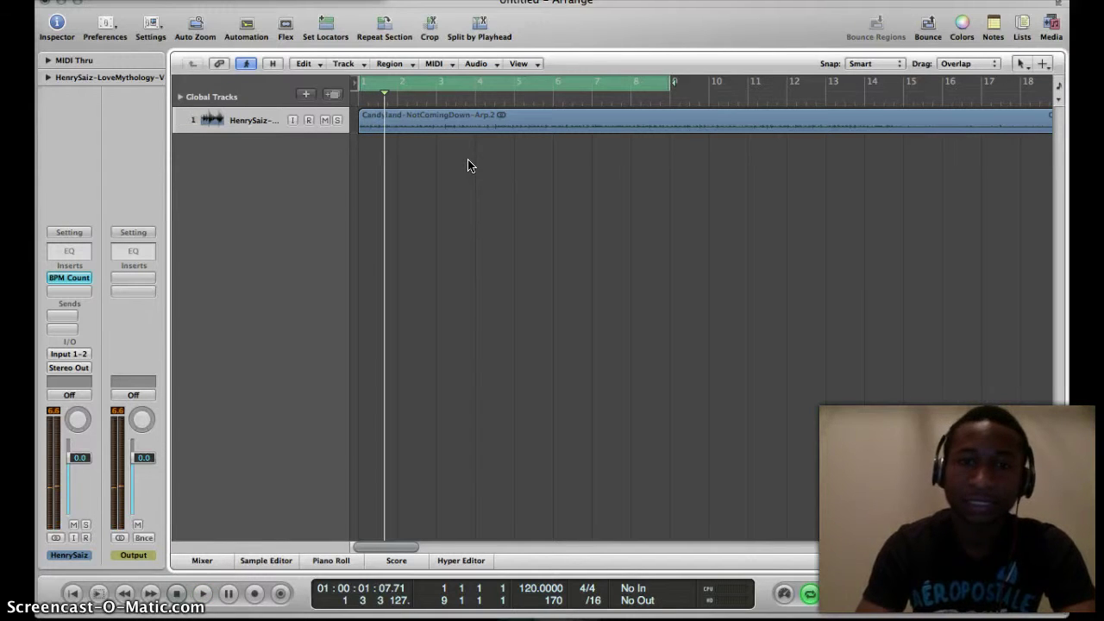
{"action": "left_click", "coordinate": [233, 217]}
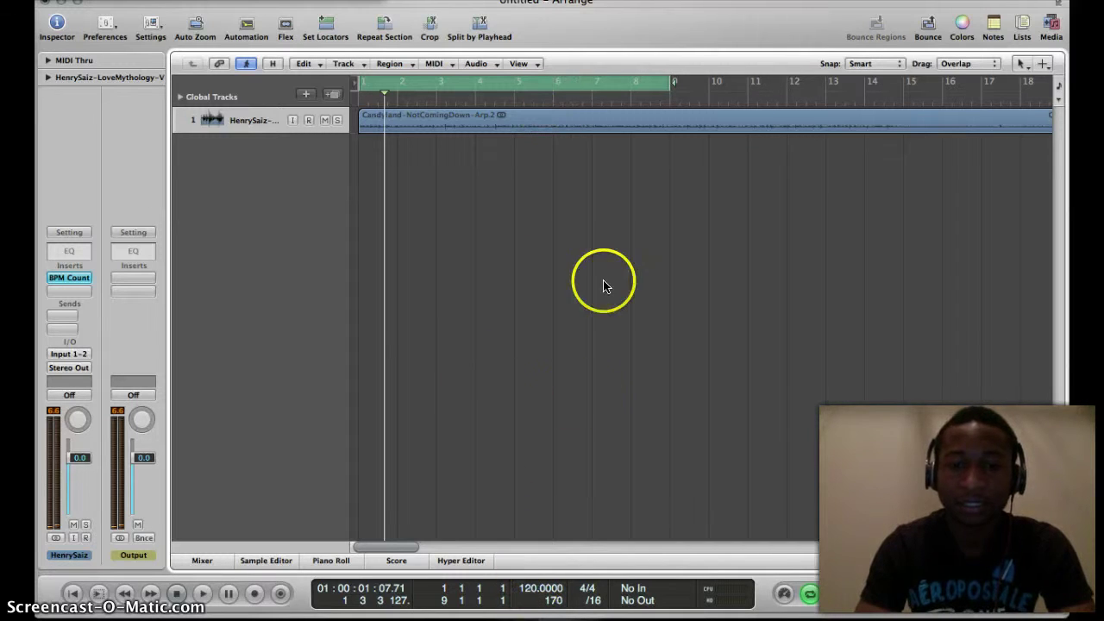
Read 140 bpm from the BPM Counter and set the project tempo to 140
{"action": "left_click", "coordinate": [72, 278]}
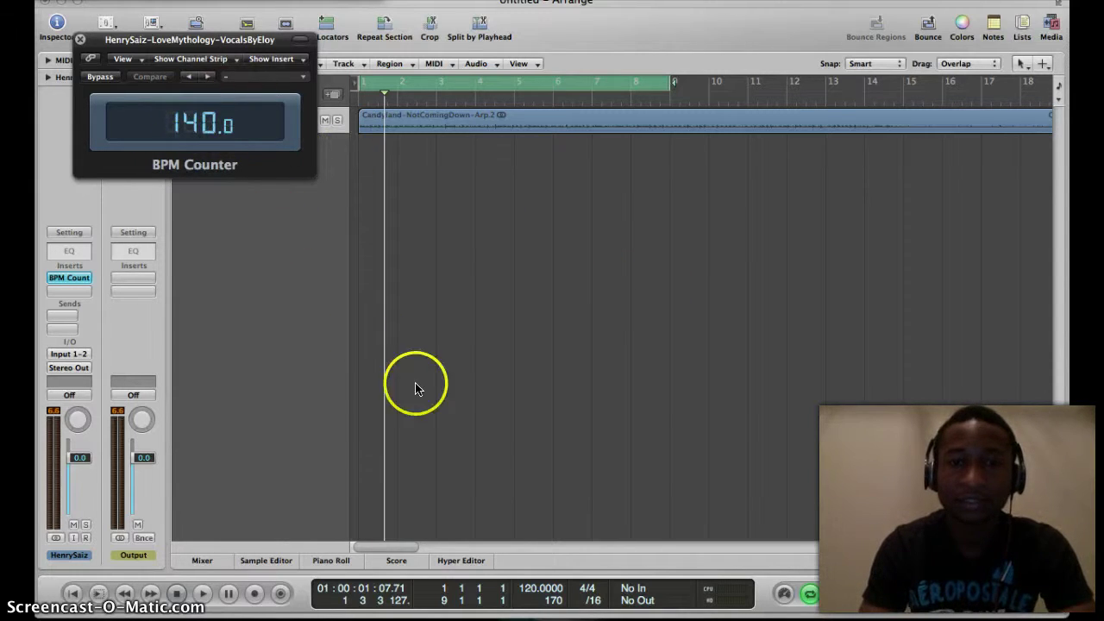
{"action": "double_click", "coordinate": [533, 588]}
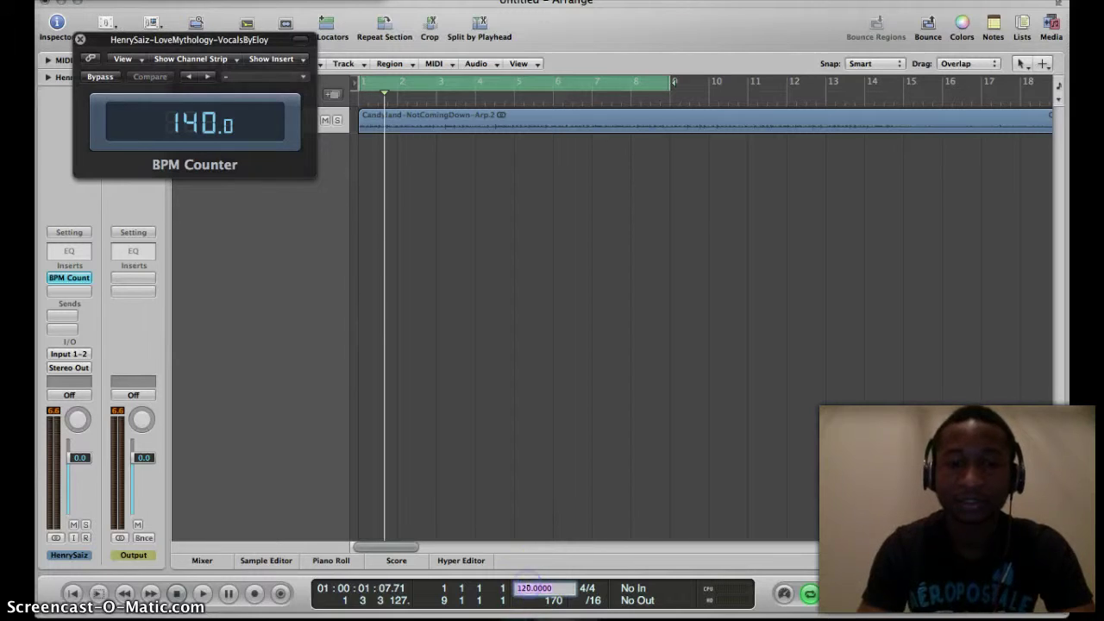
{"action": "type", "text": "14"}
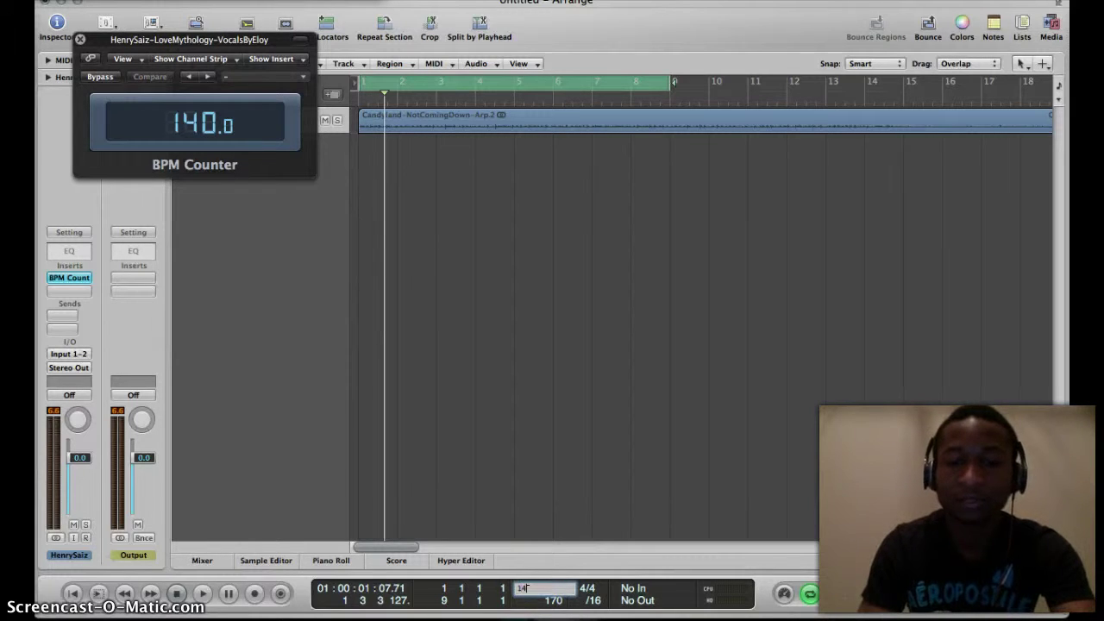
{"action": "type", "text": "0"}
{"action": "key", "text": "Return"}
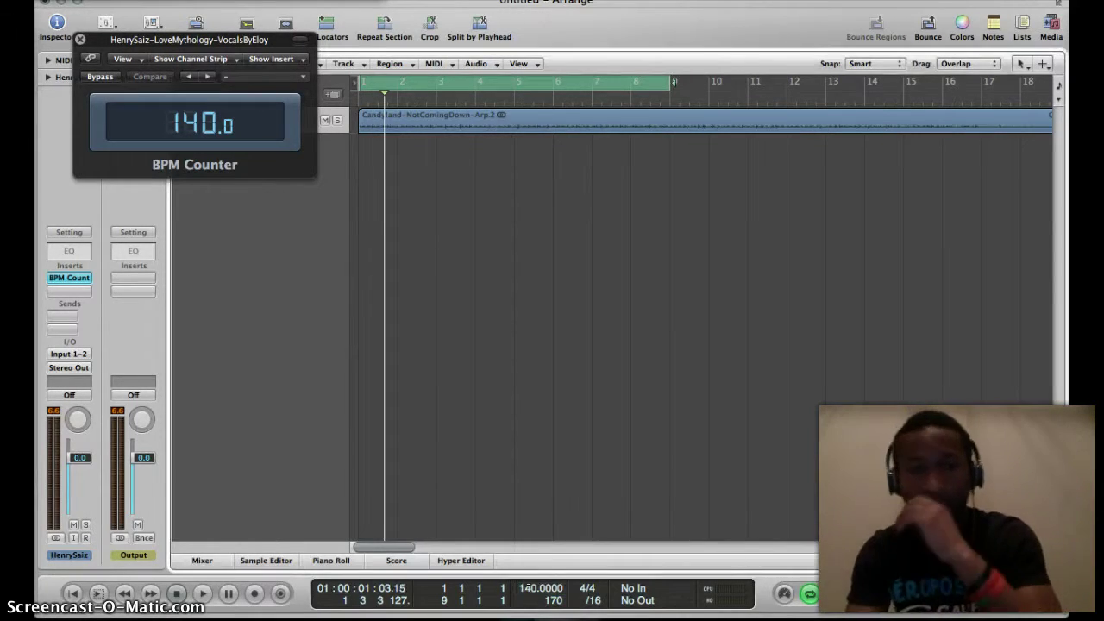
{"action": "left_click", "coordinate": [79, 43]}
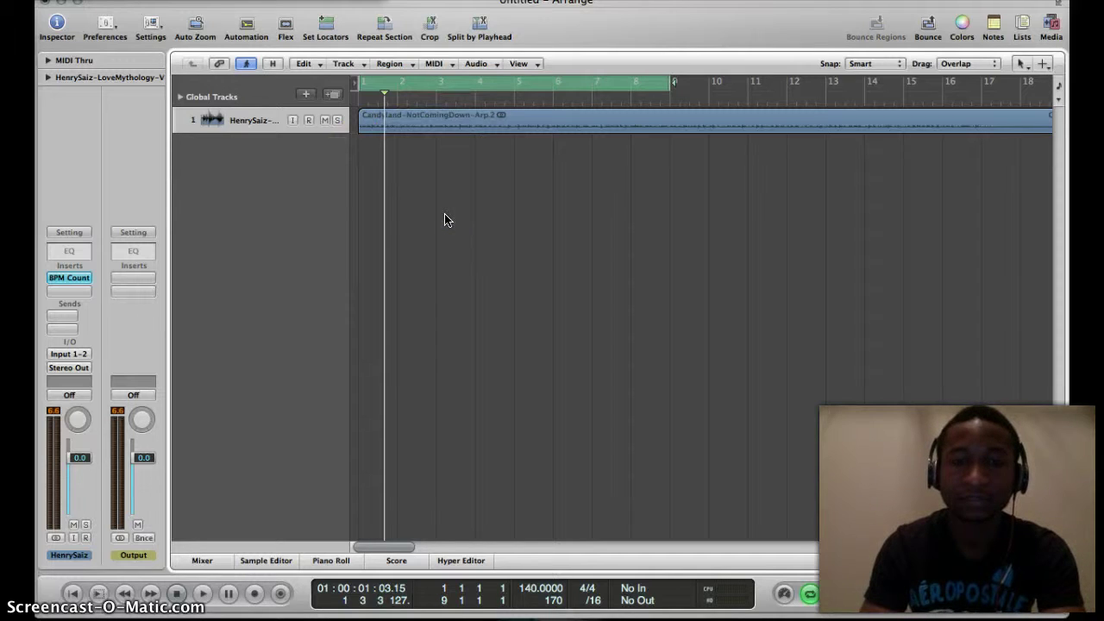
{"action": "key", "text": "space"}
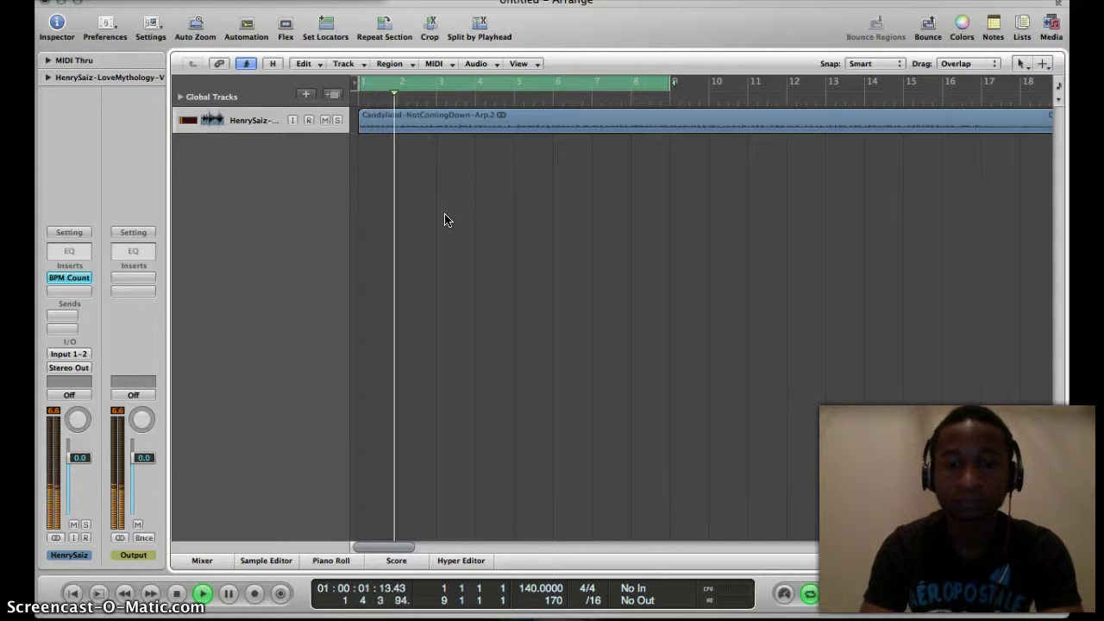
{"action": "key", "text": "space"}
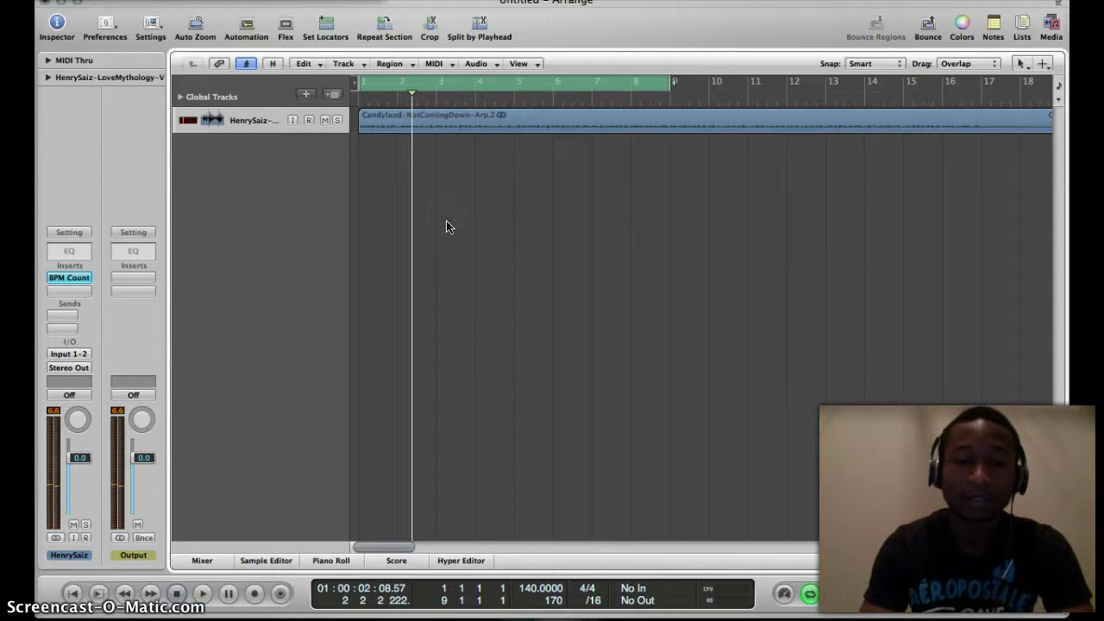
{"action": "left_click", "coordinate": [498, 369]}
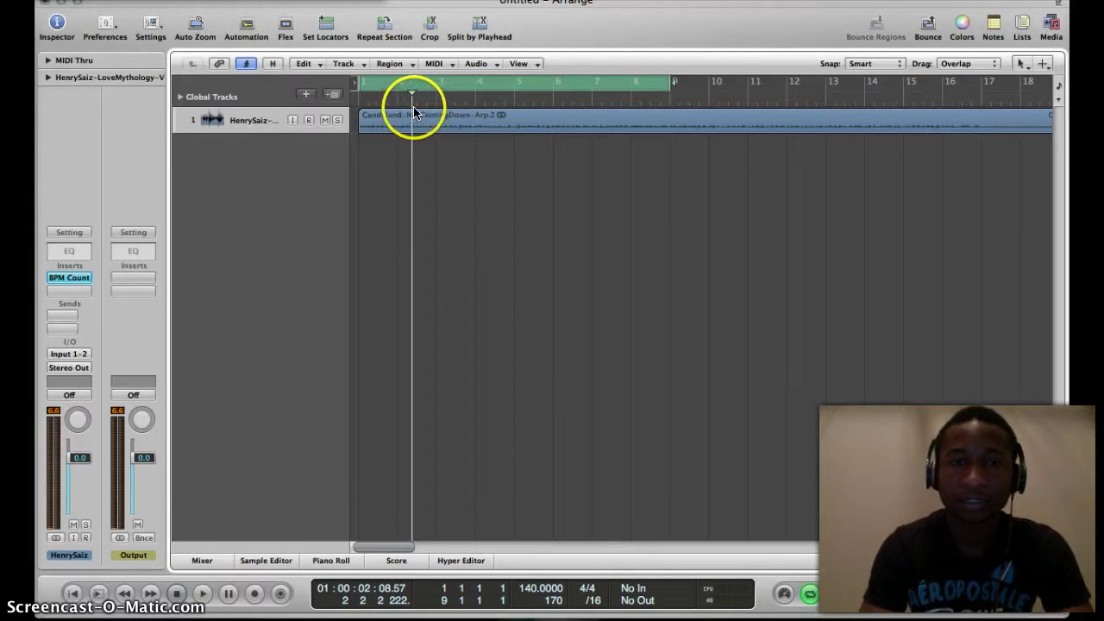
{"action": "left_click_drag", "start_coordinate": [412, 102], "coordinate": [358, 110]}
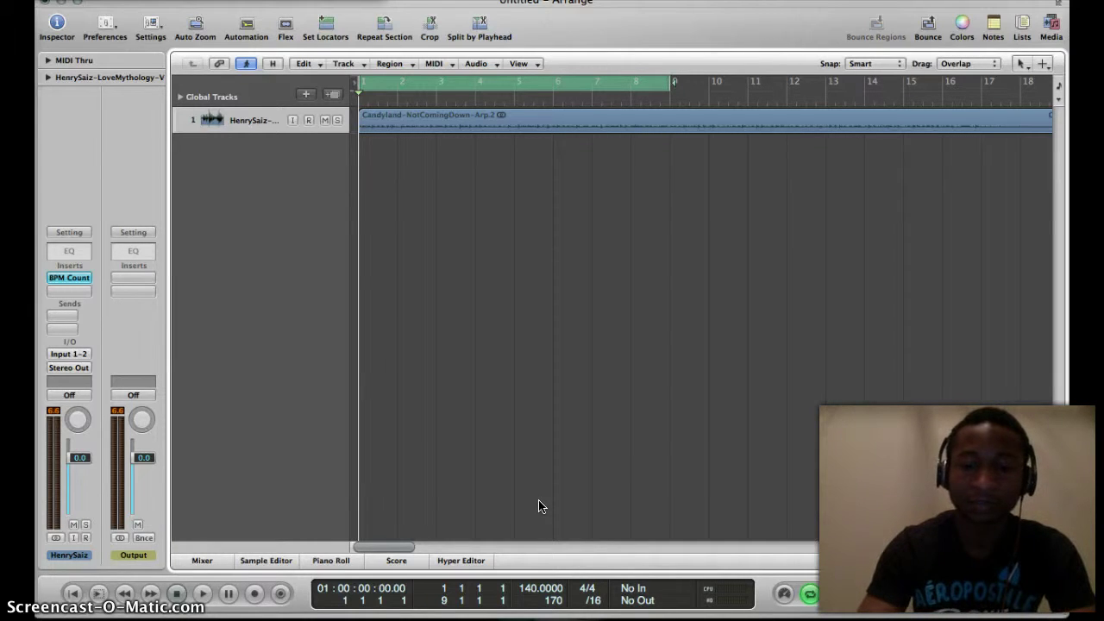
Add the Varispeed display to the control bar through Customize Control Bar
{"action": "right_click", "coordinate": [540, 591]}
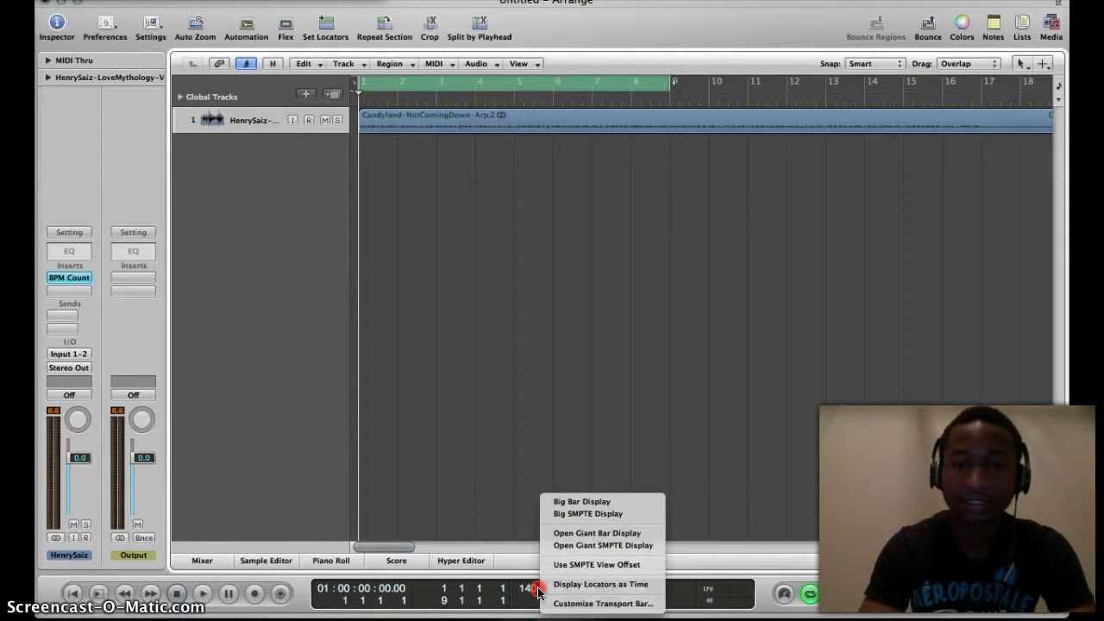
{"action": "left_click", "coordinate": [579, 604]}
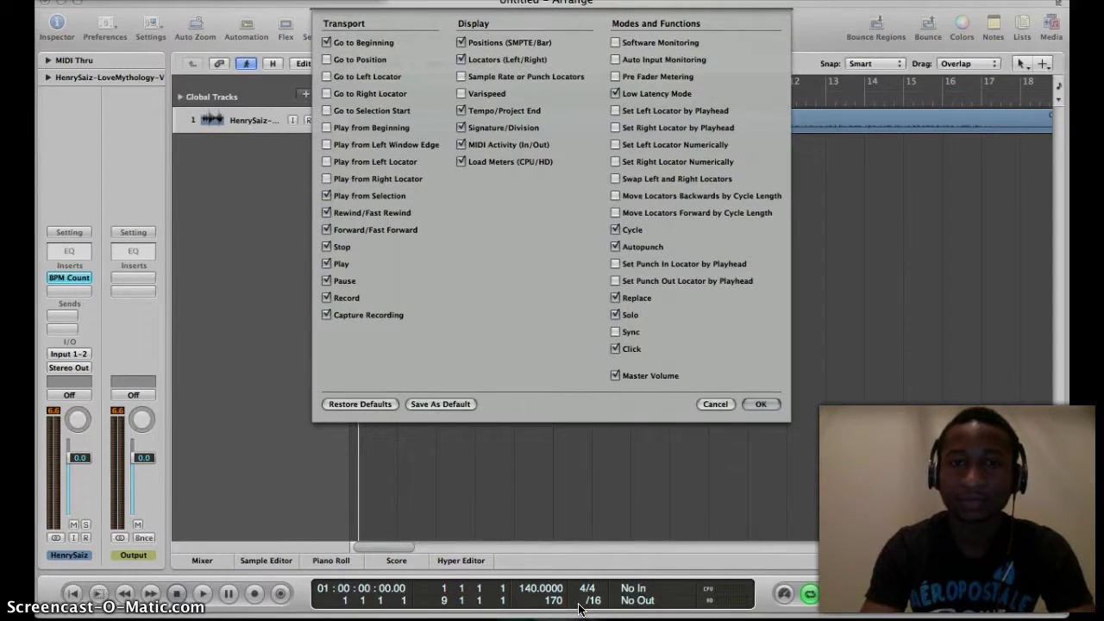
{"action": "left_click", "coordinate": [461, 94]}
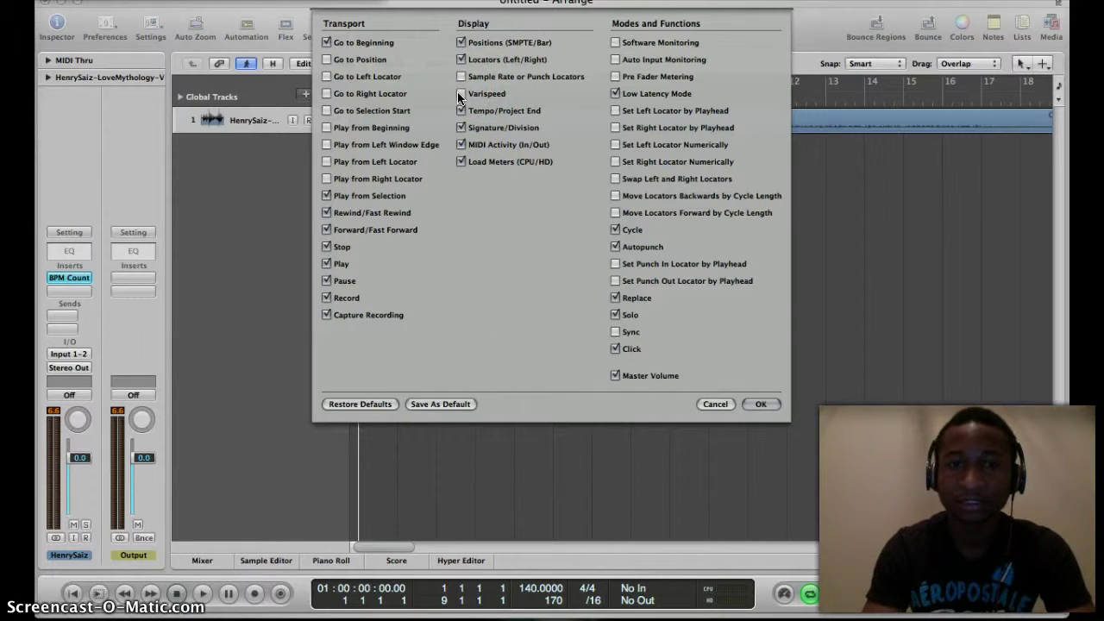
{"action": "left_click", "coordinate": [461, 94]}
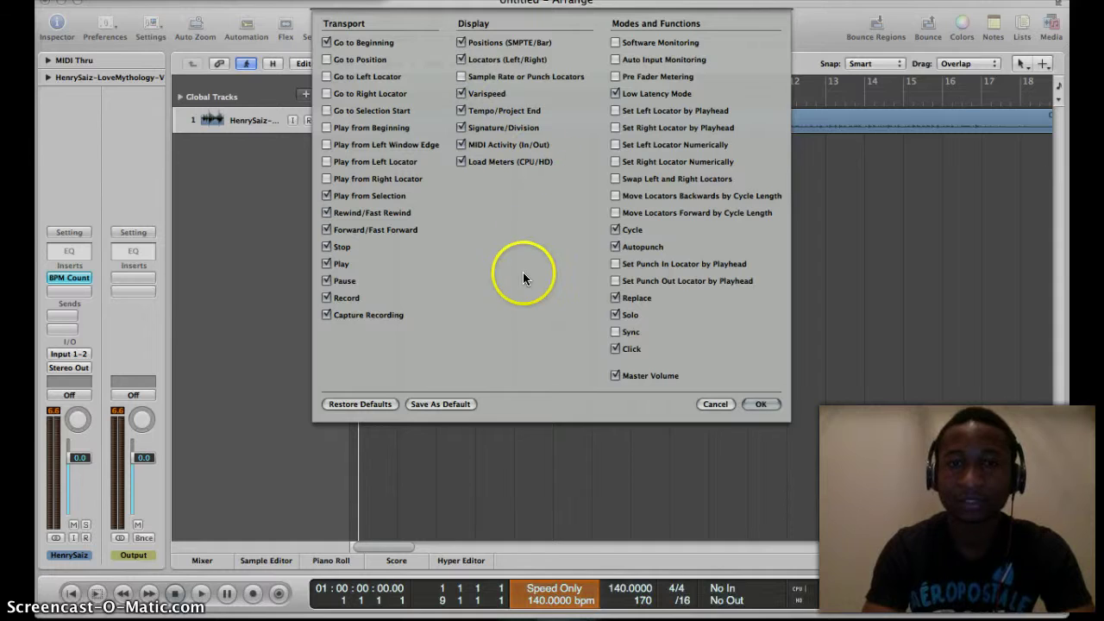
{"action": "left_click", "coordinate": [774, 414]}
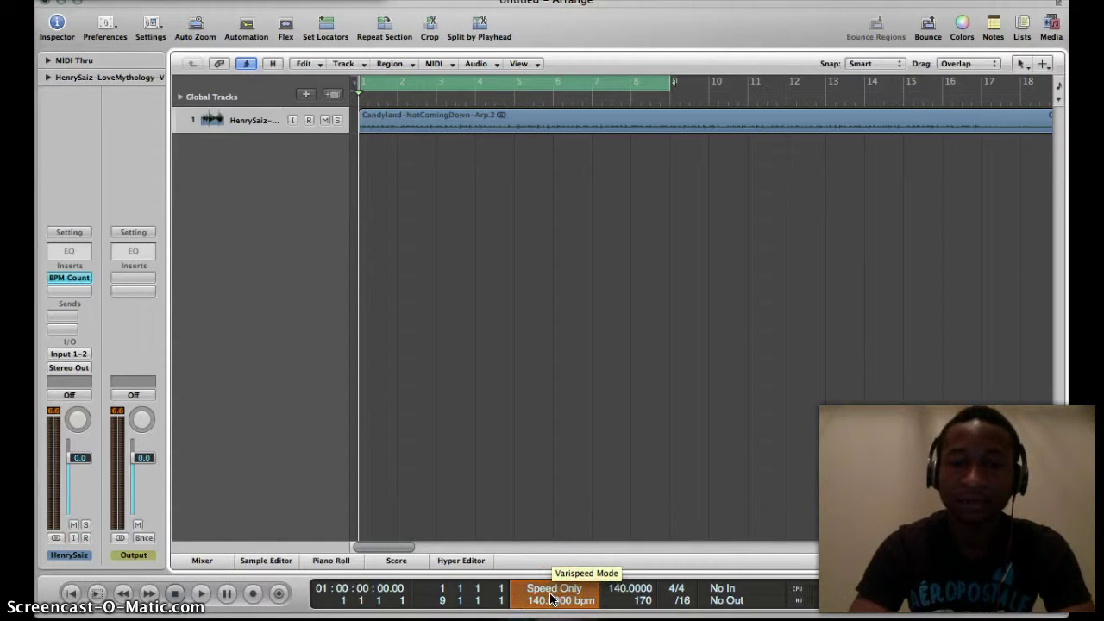
Keep the Varispeed display in Speed Only mode showing Resulting Tempo
{"action": "left_click", "coordinate": [545, 594]}
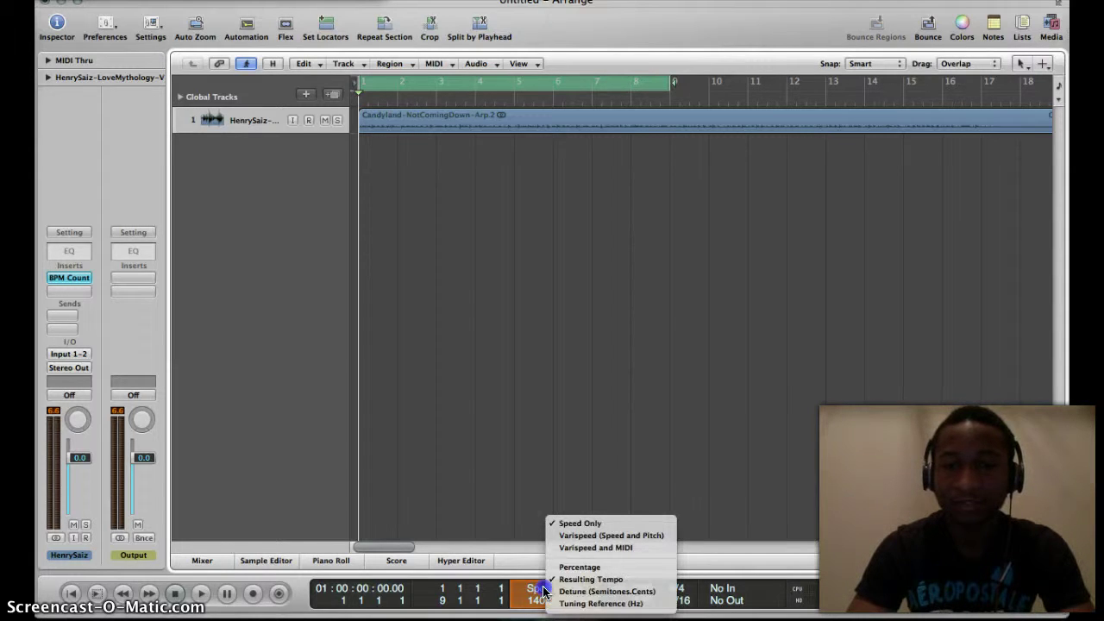
{"action": "left_click_drag", "start_coordinate": [544, 589], "coordinate": [590, 580]}
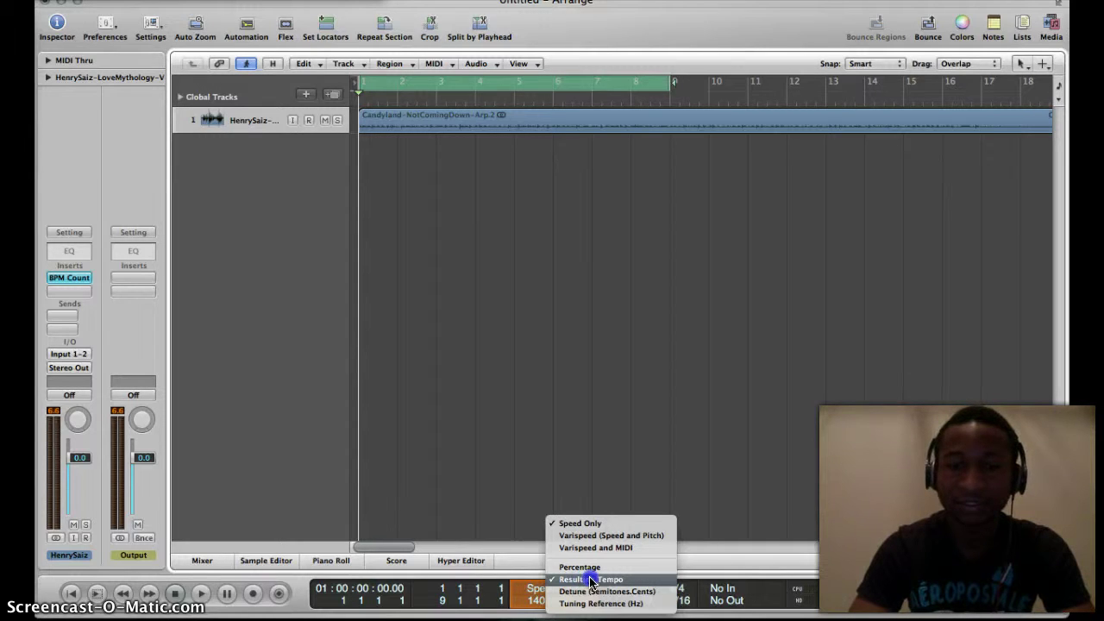
{"action": "left_click_drag", "start_coordinate": [589, 581], "coordinate": [591, 585]}
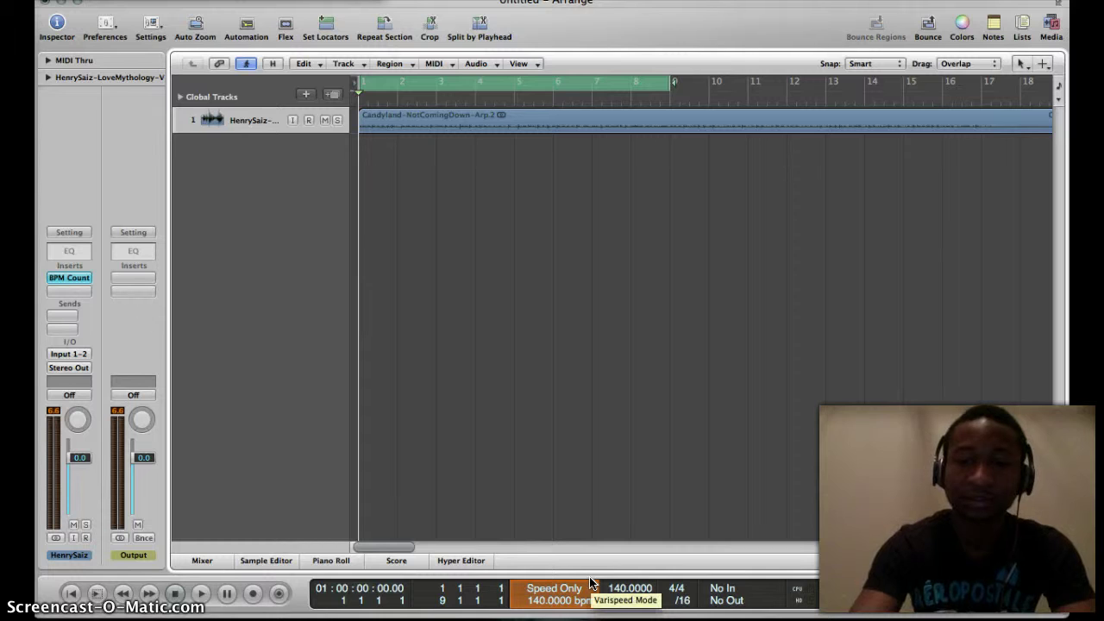
Set the Varispeed resulting tempo to 95 bpm
{"action": "double_click", "coordinate": [545, 602]}
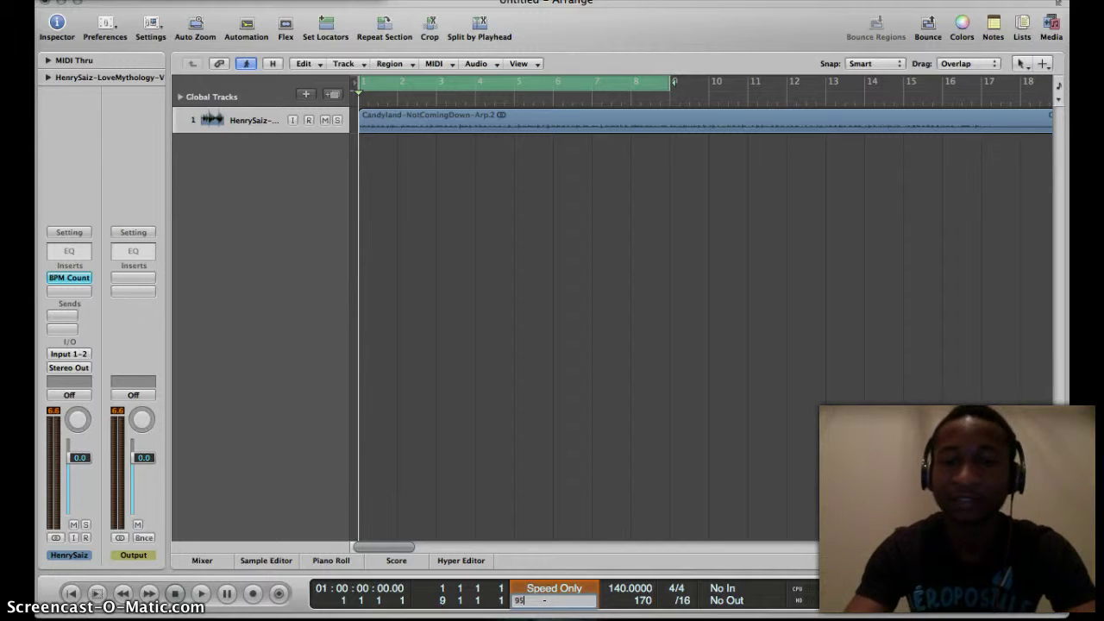
{"action": "type", "text": "95"}
{"action": "key", "text": "Return"}
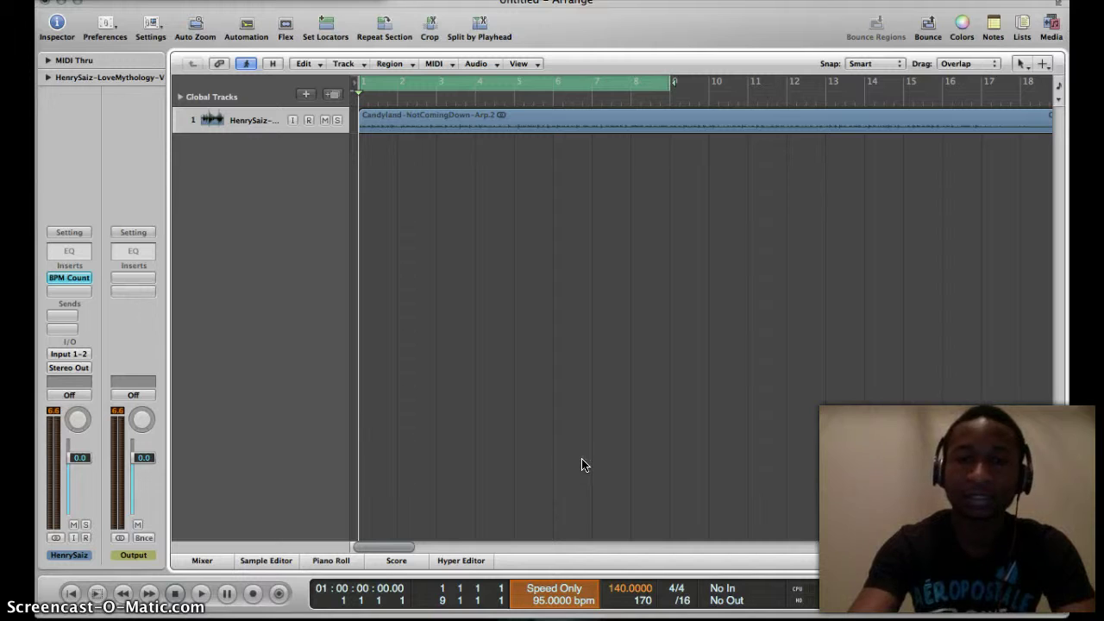
Play the loop slowed to the 95 bpm Varispeed tempo, then stop
{"action": "left_click", "coordinate": [470, 371]}
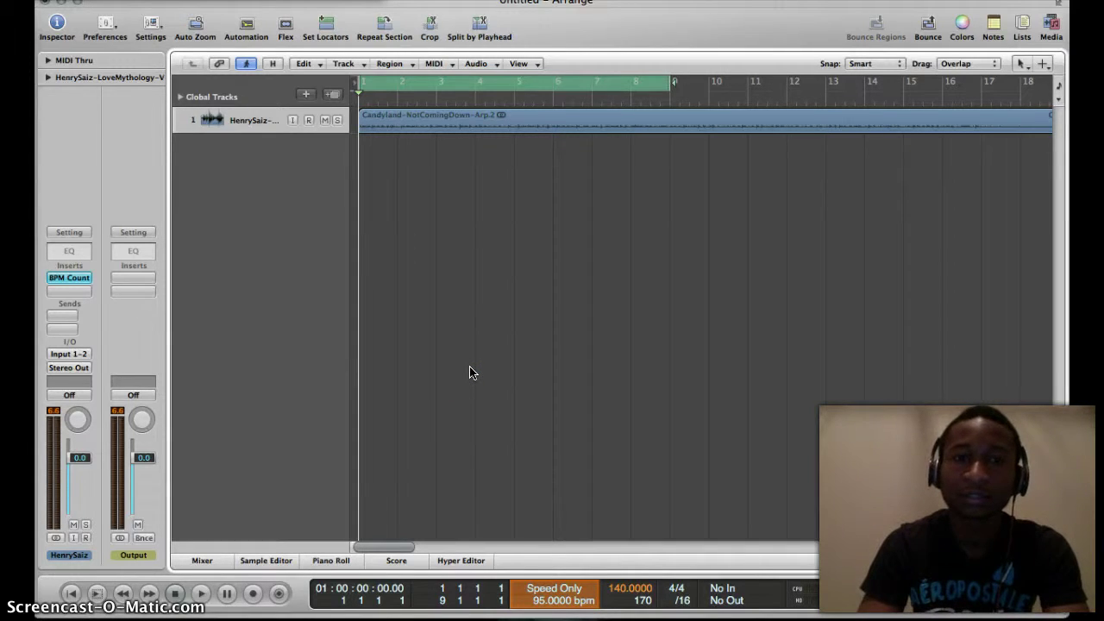
{"action": "key", "text": "space"}
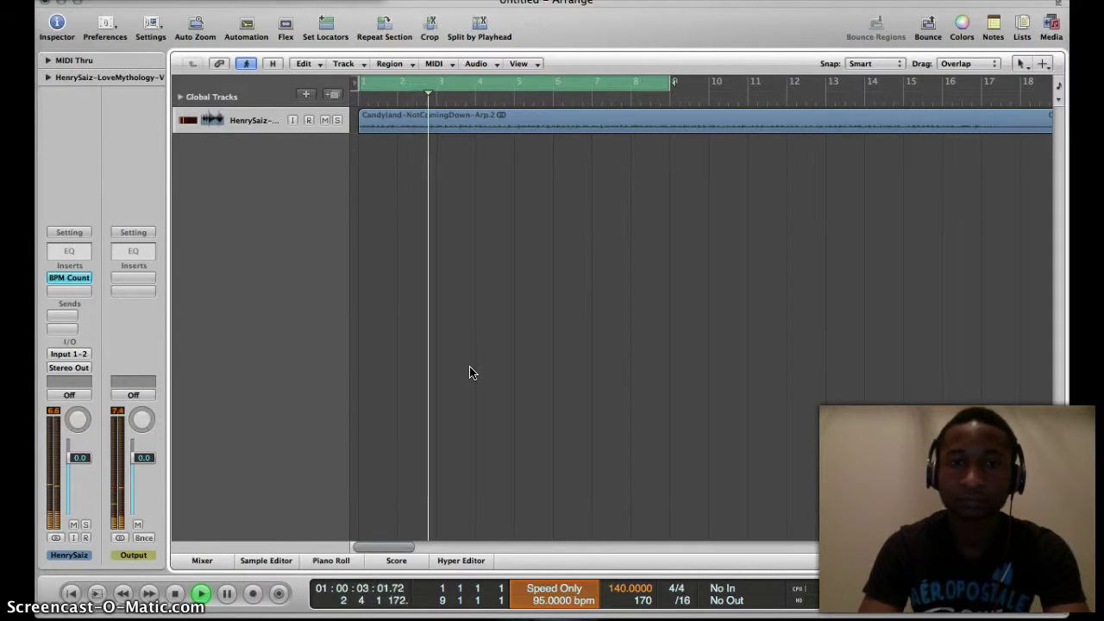
{"action": "key", "text": "space"}
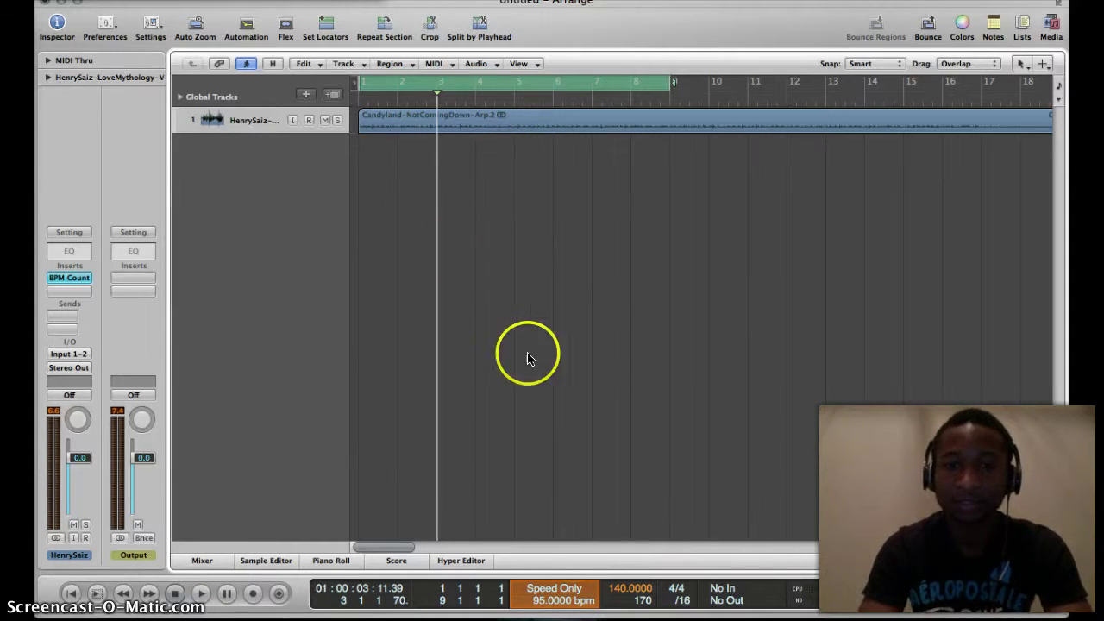
{"action": "double_click", "coordinate": [537, 601]}
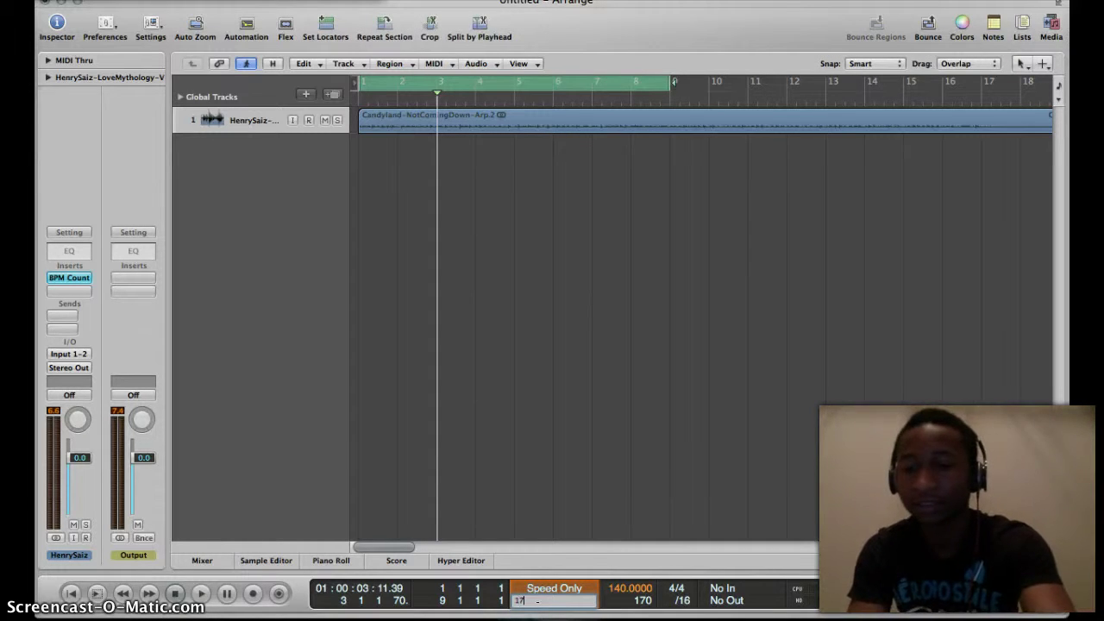
Raise the Varispeed resulting tempo to 170 bpm and audition the loop from bar 1
{"action": "type", "text": "170"}
{"action": "key", "text": "Return"}
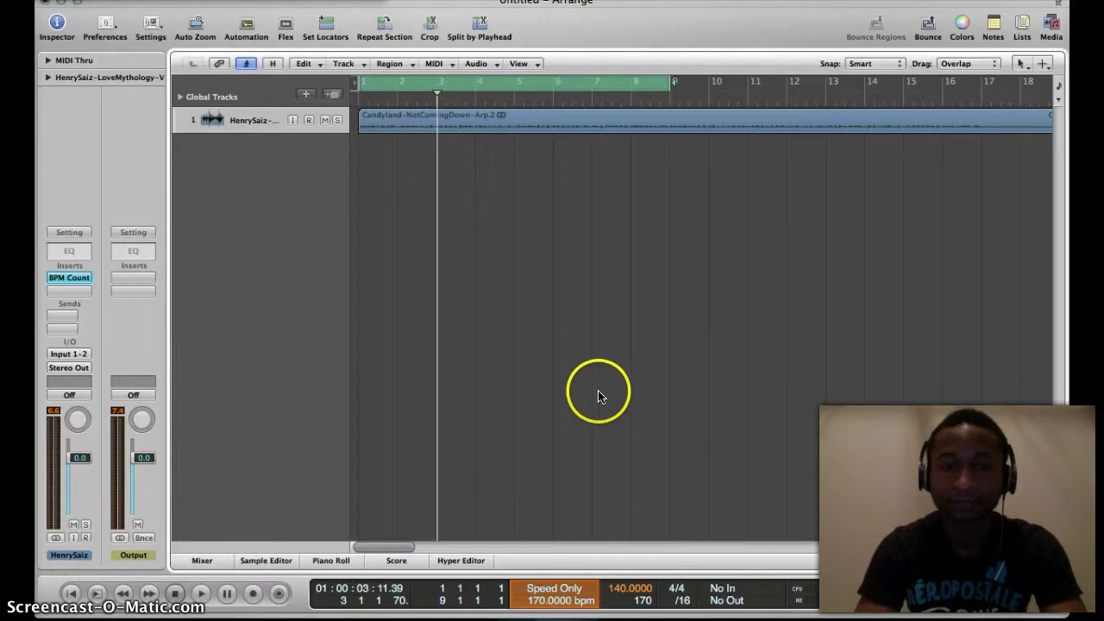
{"action": "key", "text": "space"}
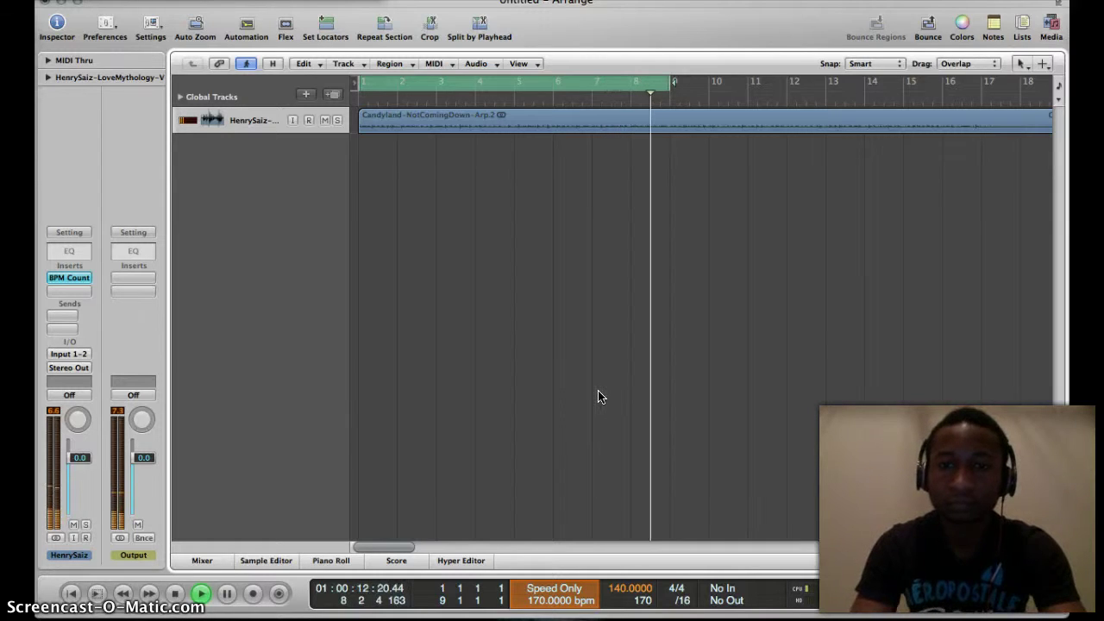
{"action": "key", "text": "space"}
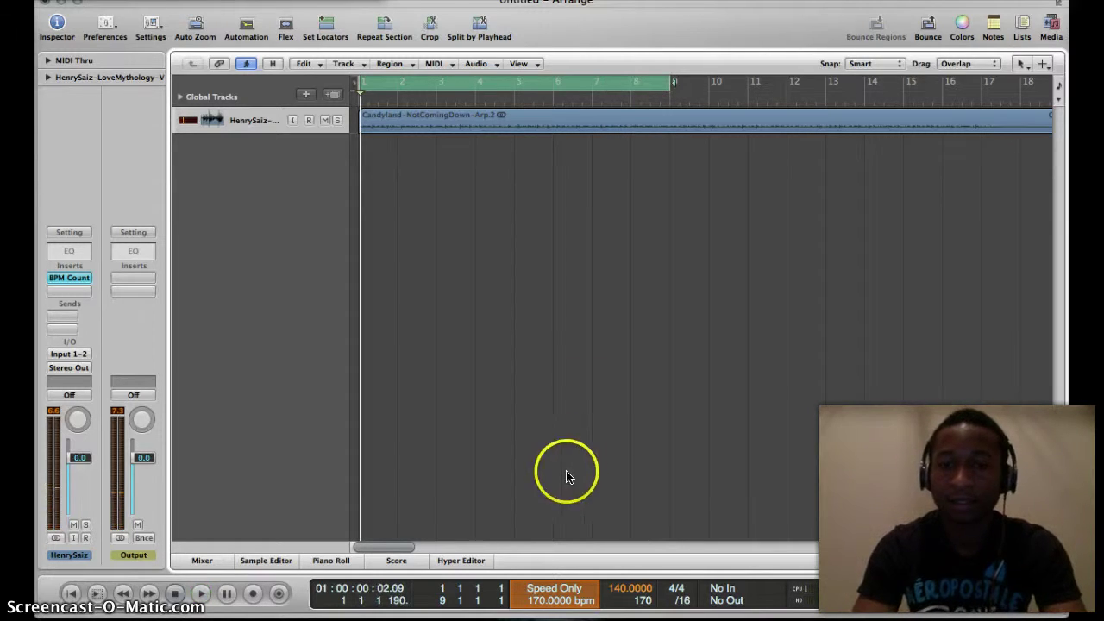
Change the Varispeed resulting tempo from 170 back to 95 bpm
{"action": "double_click", "coordinate": [534, 602]}
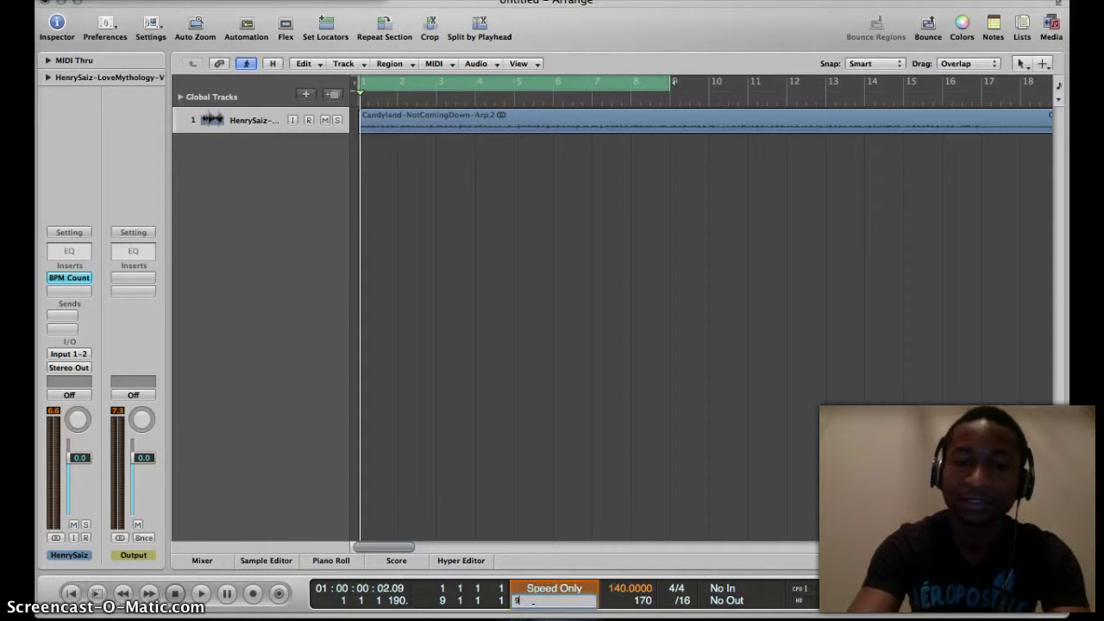
{"action": "type", "text": "95"}
{"action": "key", "text": "Return"}
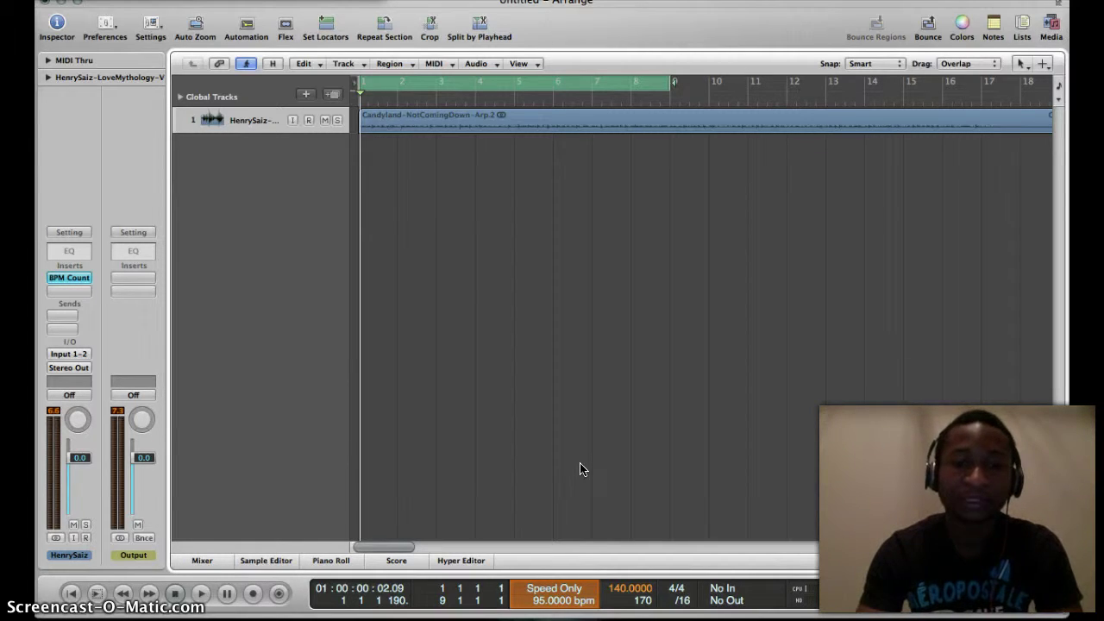
{"action": "left_click", "coordinate": [602, 406]}
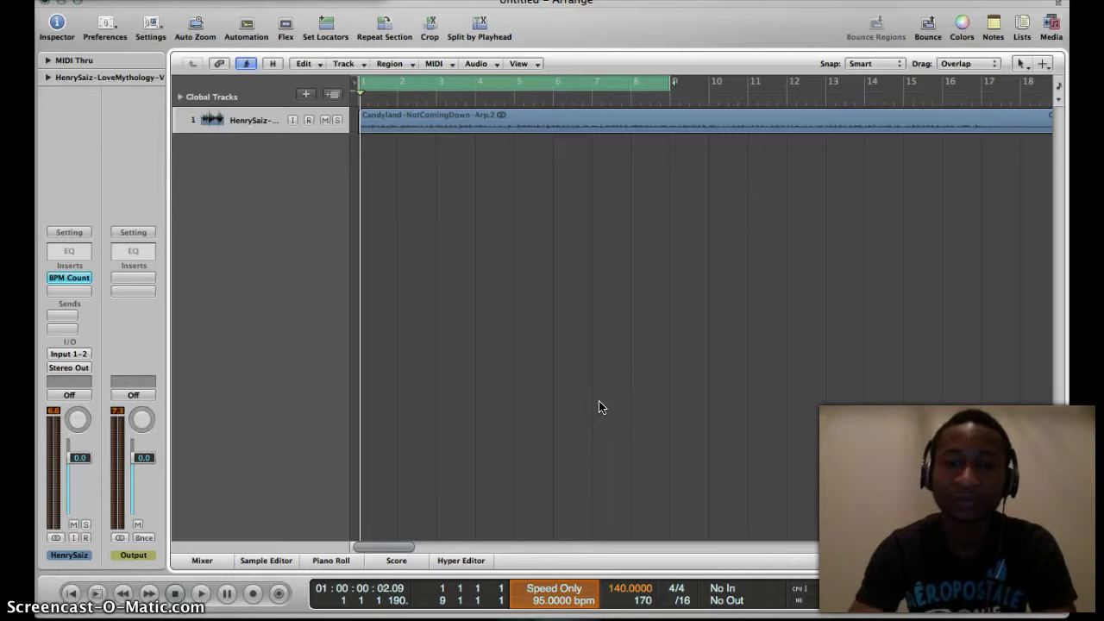